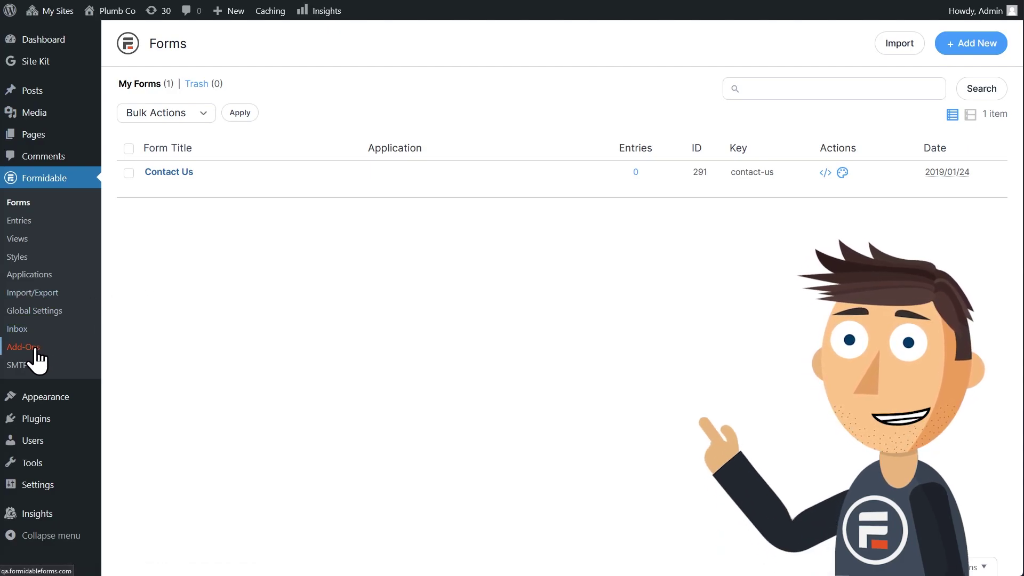
Step: Activate the AI add-on from the Formidable Add-Ons page
{"action": "left_click", "coordinate": [34, 349]}
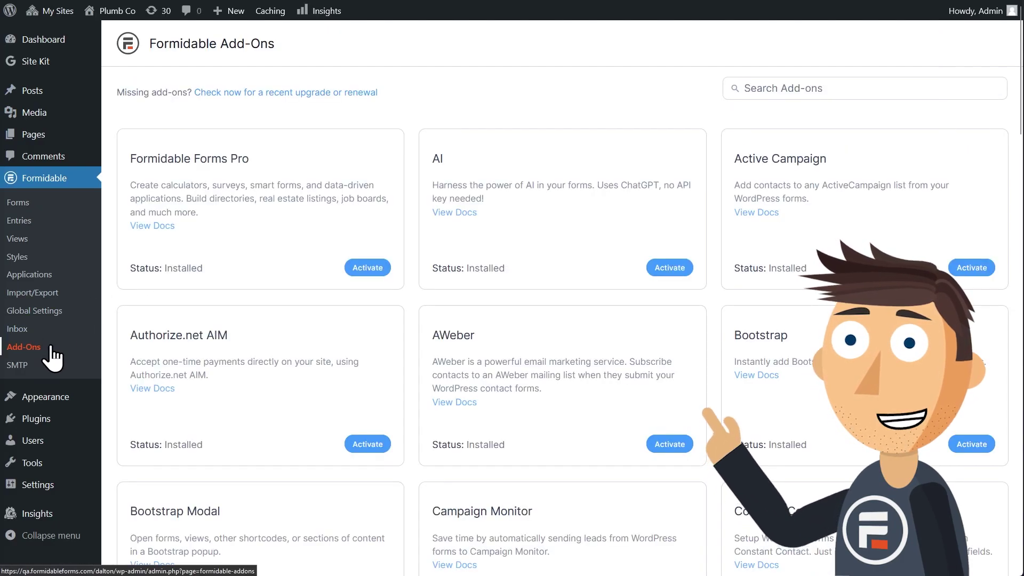
{"action": "left_click", "coordinate": [662, 271]}
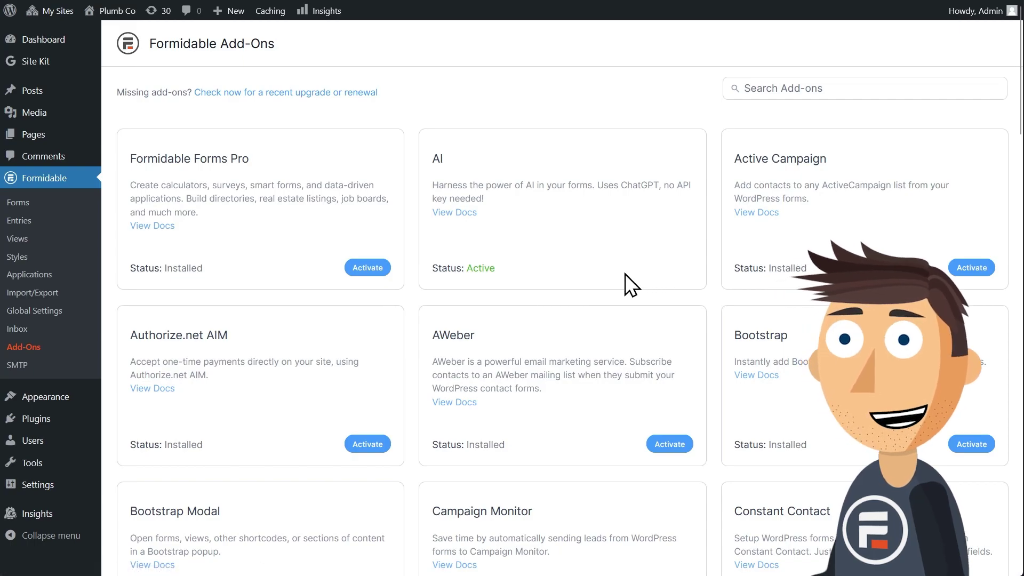
Step: Create a new blank form named AI
{"action": "left_click", "coordinate": [36, 205]}
{"action": "left_click", "coordinate": [954, 47]}
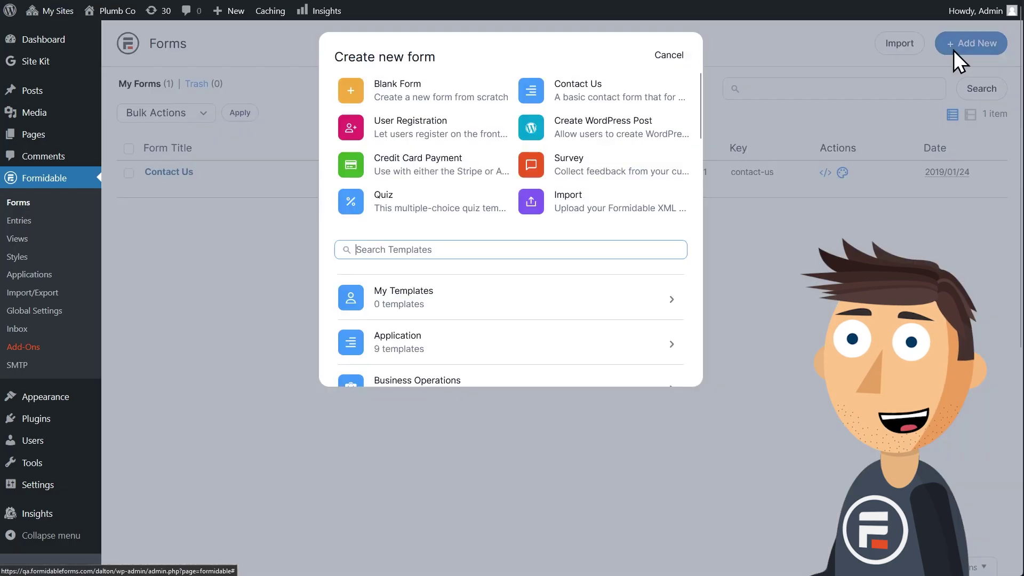
{"action": "left_click", "coordinate": [357, 95]}
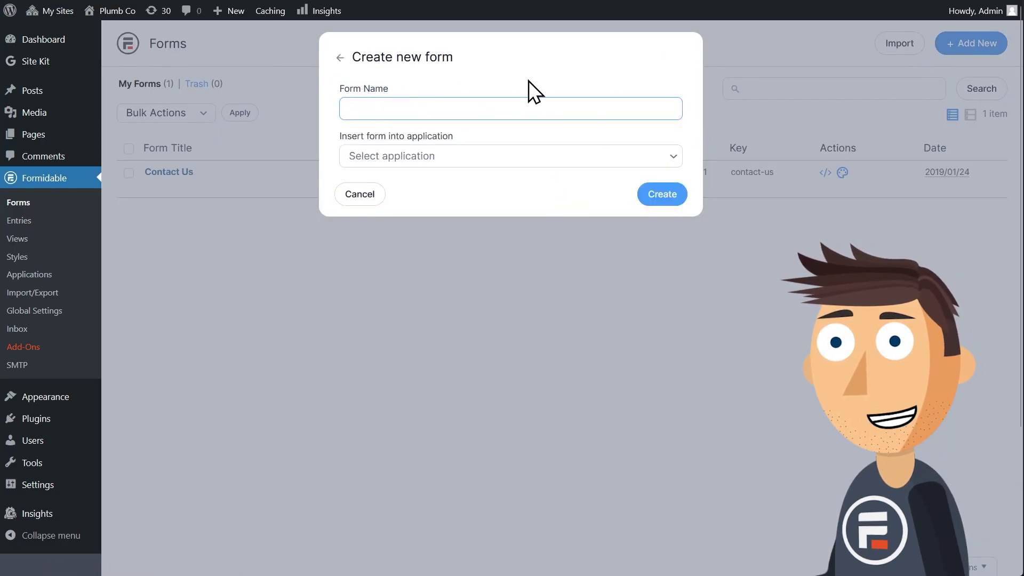
{"action": "left_click", "coordinate": [650, 195]}
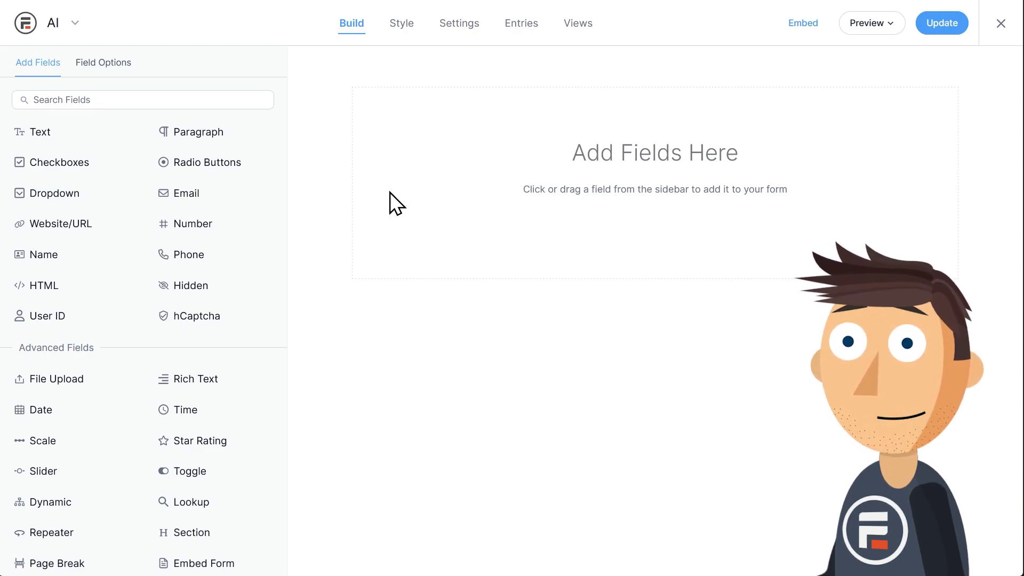
Step: Add a Paragraph field labelled 'Please describe your plumbing problem:'
{"action": "left_click", "coordinate": [190, 134]}
{"action": "left_click", "coordinate": [414, 104]}
{"action": "type", "text": "Pl"}
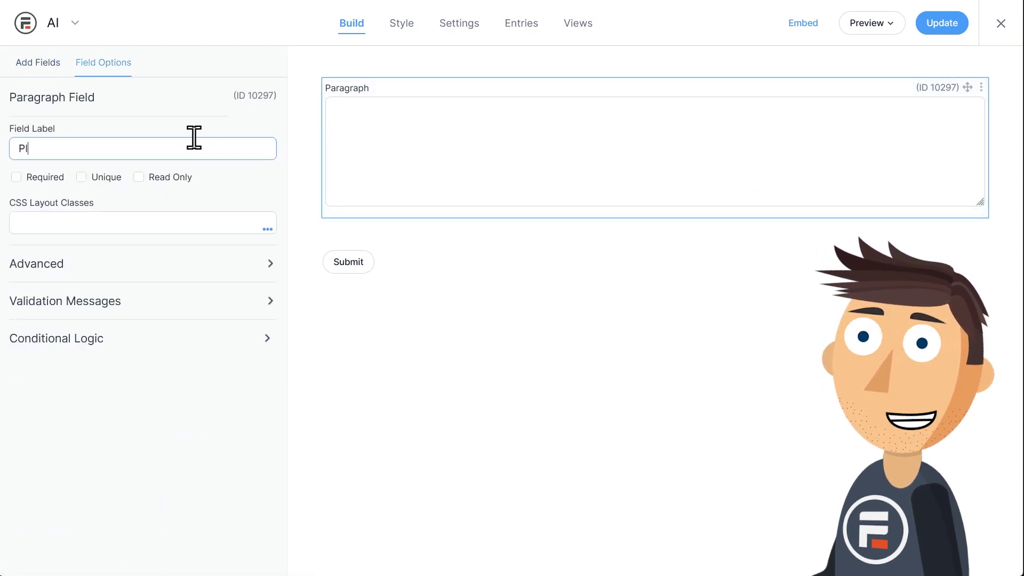
{"action": "type", "text": "ease describe your plumbing problem:"}
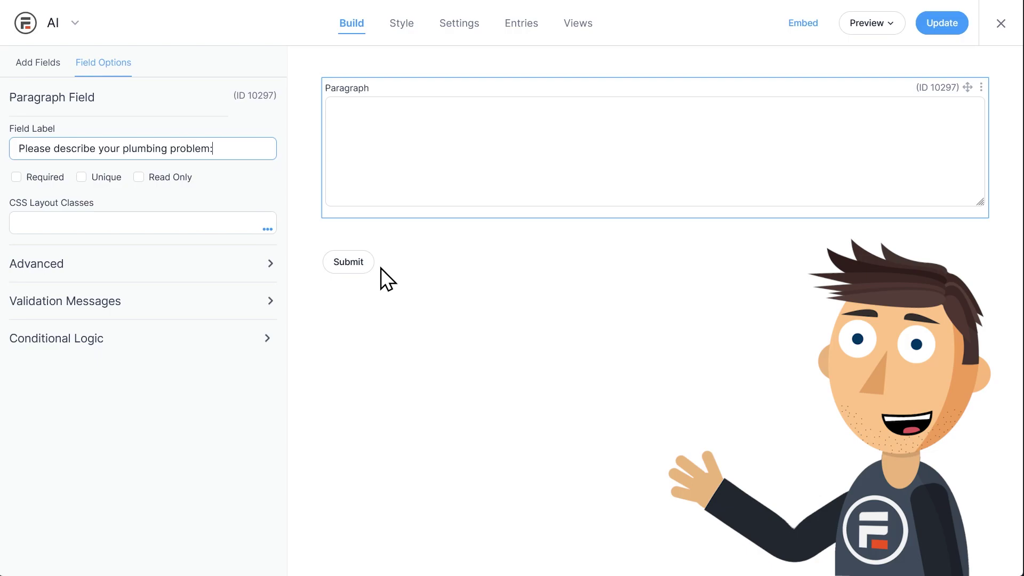
{"action": "left_click", "coordinate": [439, 303]}
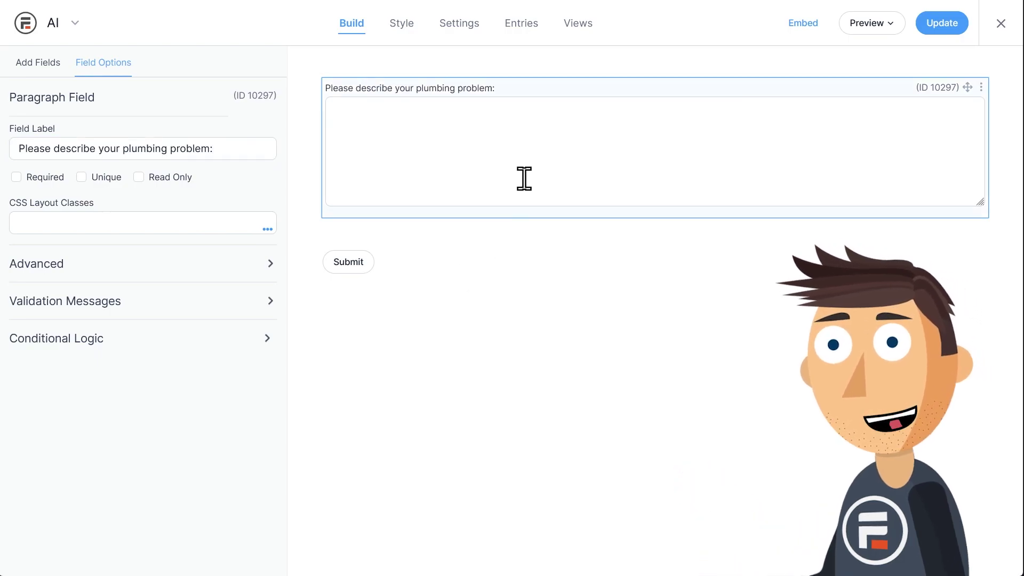
Step: Add an AI field below the paragraph field
{"action": "left_click", "coordinate": [37, 62]}
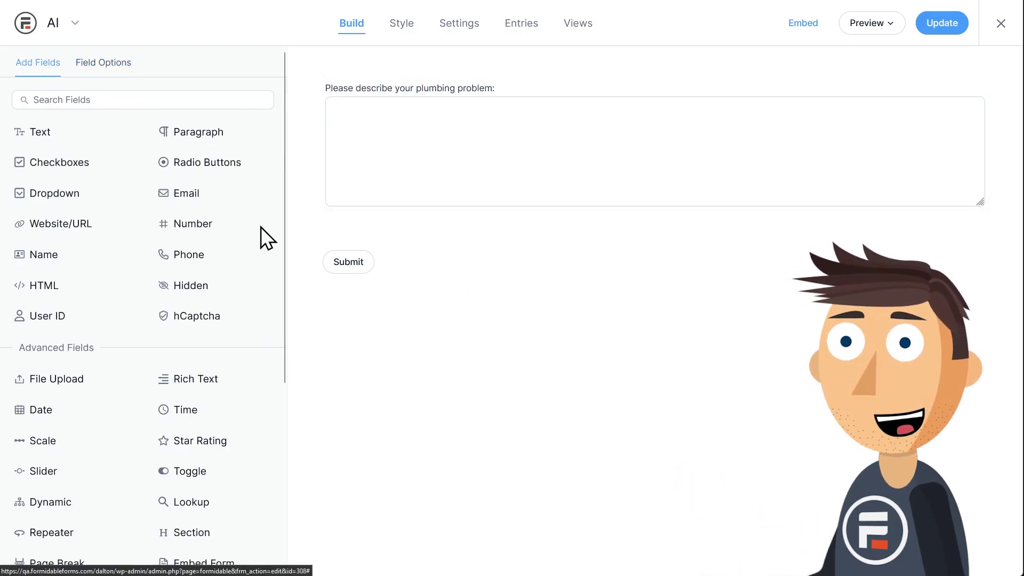
{"action": "scroll", "coordinate": [261, 235], "scroll_direction": "down", "scroll_amount": 5}
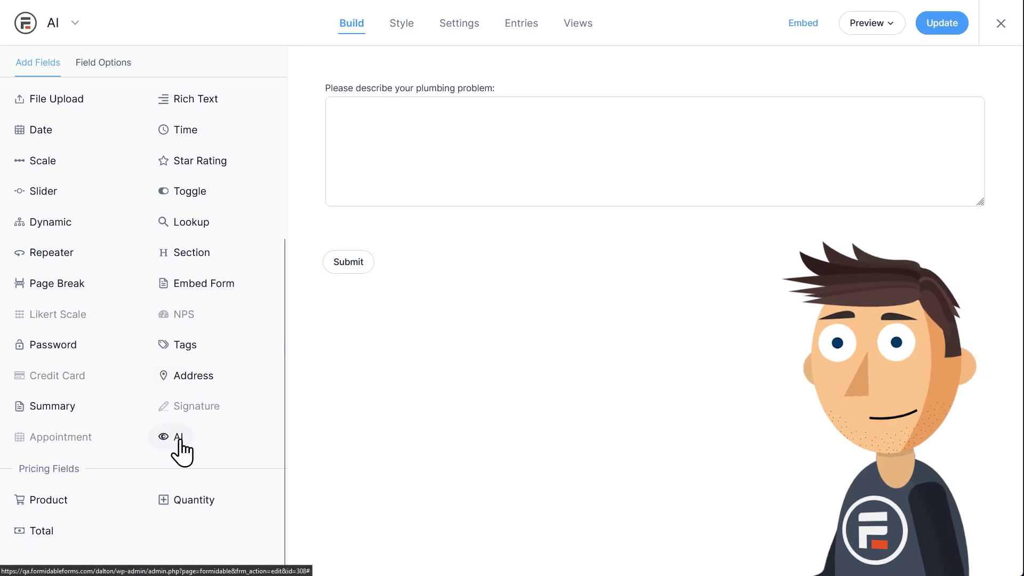
{"action": "left_click", "coordinate": [178, 440]}
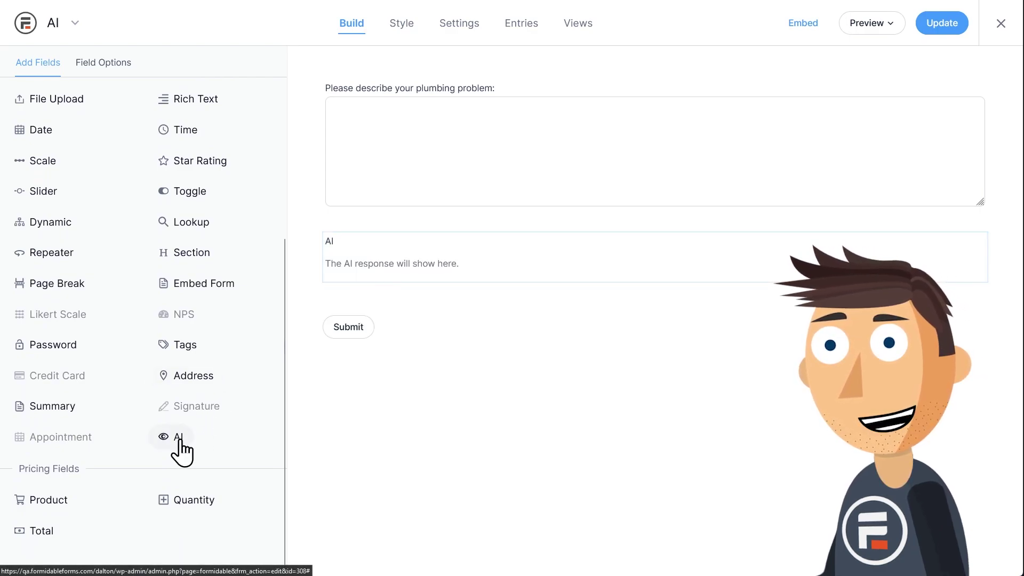
Step: Insert 'plumbing' so the AI guide prompt reads 'You are a helpful plumbing assistant'
{"action": "left_click", "coordinate": [503, 251]}
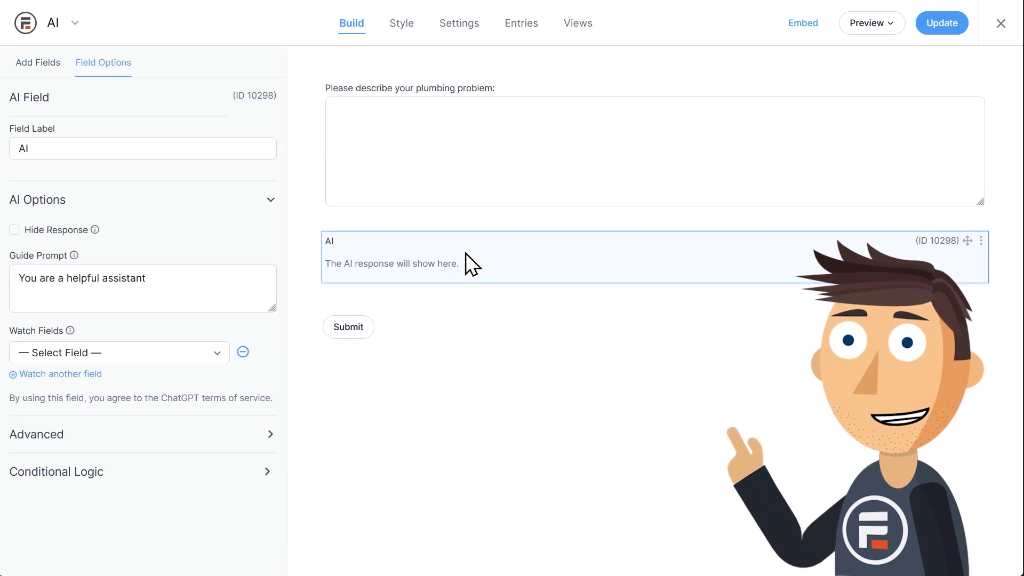
{"action": "left_click", "coordinate": [104, 278]}
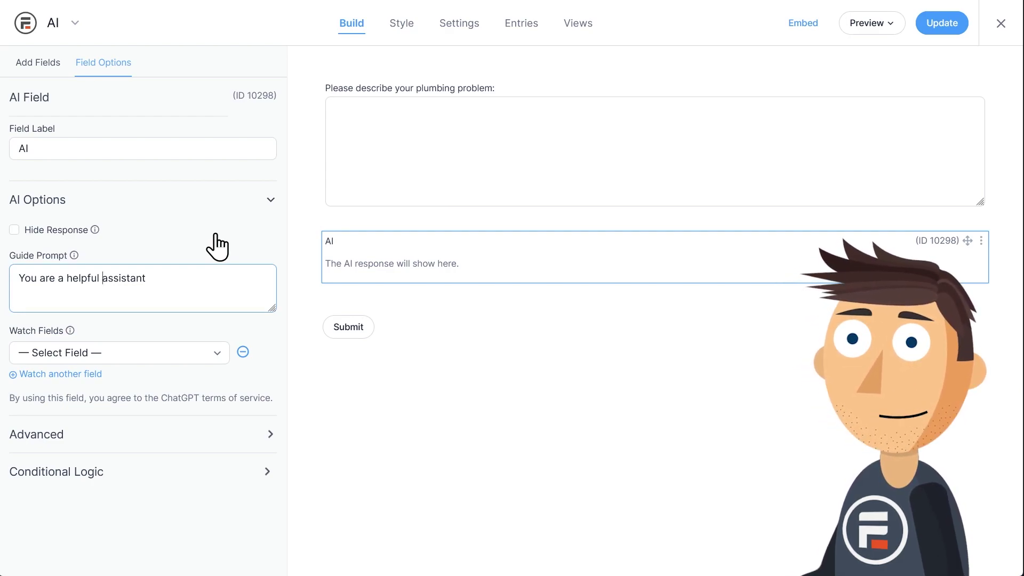
{"action": "type", "text": "plumbing"}
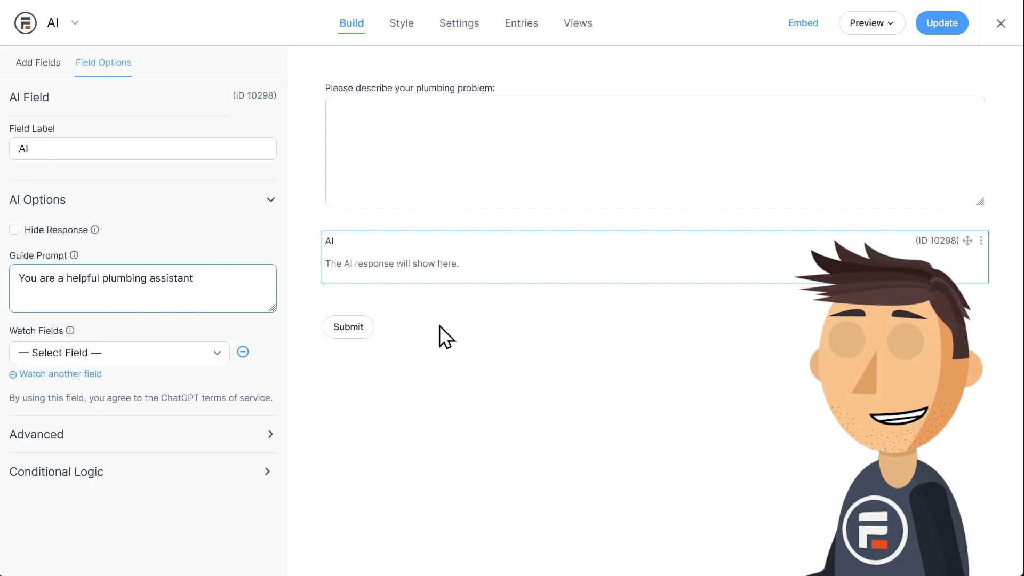
{"action": "left_click", "coordinate": [189, 353]}
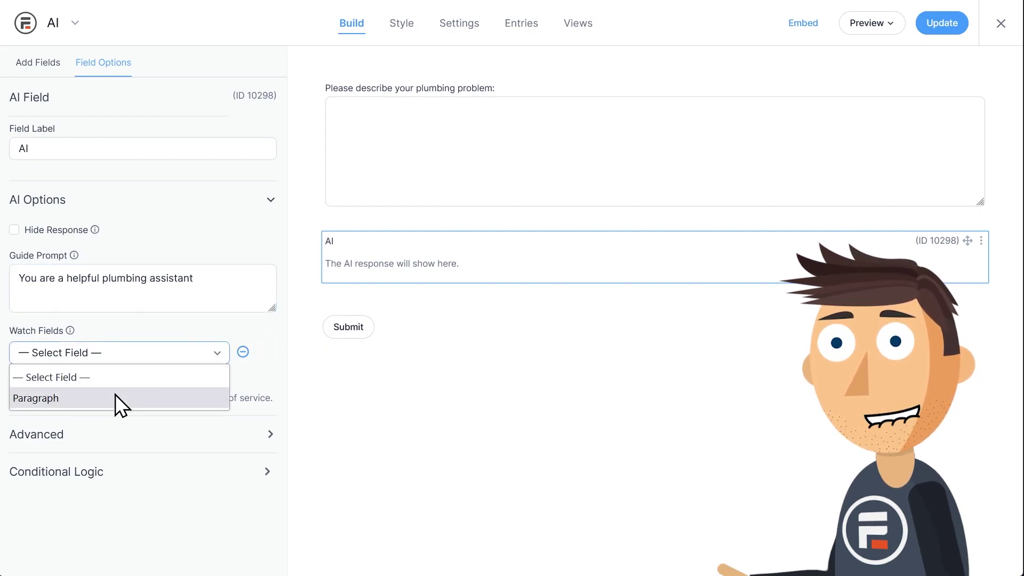
Step: Save the form and make the AI field watch 'Please describe your plumbing problem:'
{"action": "left_click", "coordinate": [428, 303]}
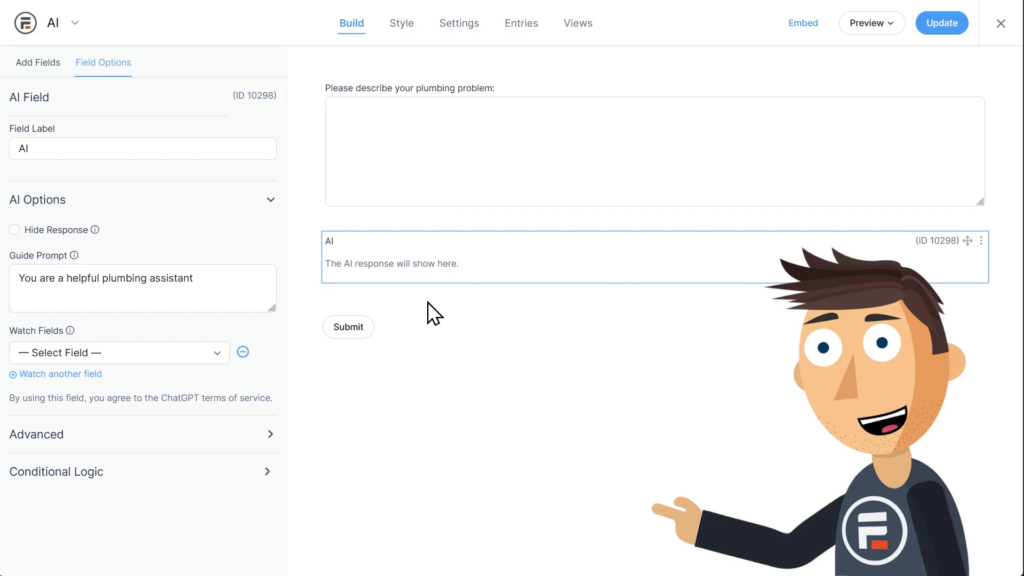
{"action": "left_click", "coordinate": [942, 26]}
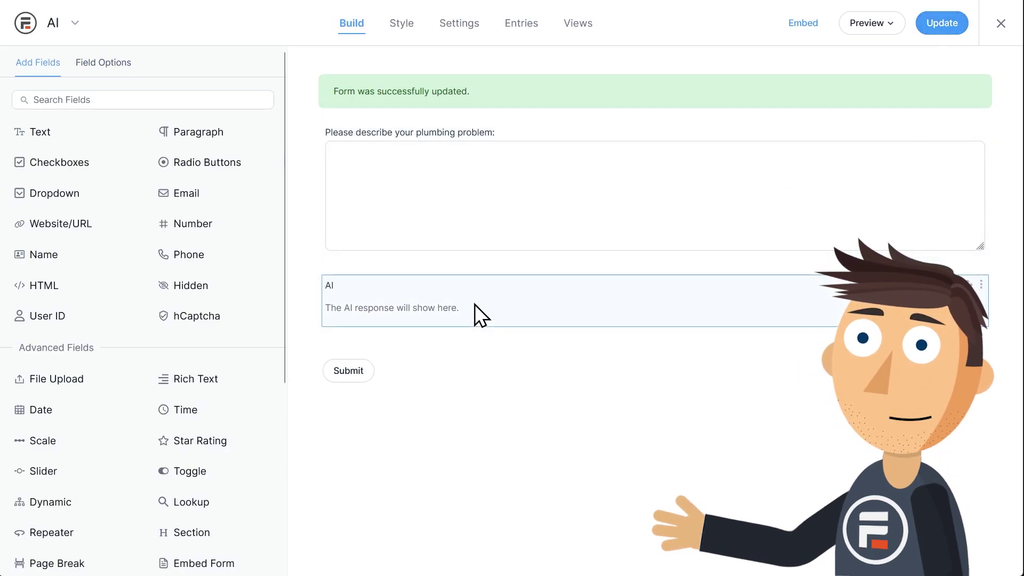
{"action": "left_click", "coordinate": [475, 310]}
{"action": "left_click", "coordinate": [192, 345]}
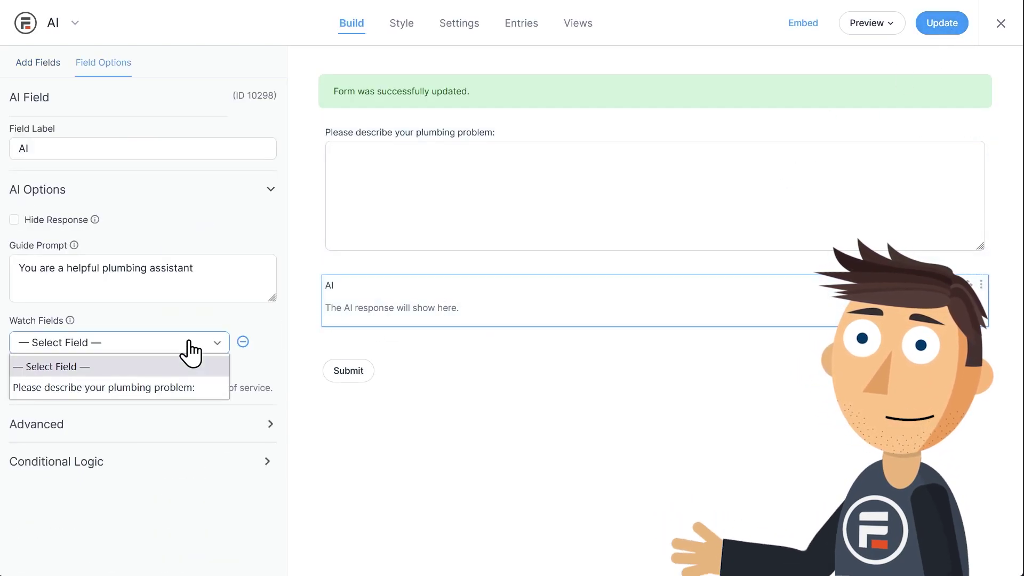
{"action": "left_click", "coordinate": [160, 388]}
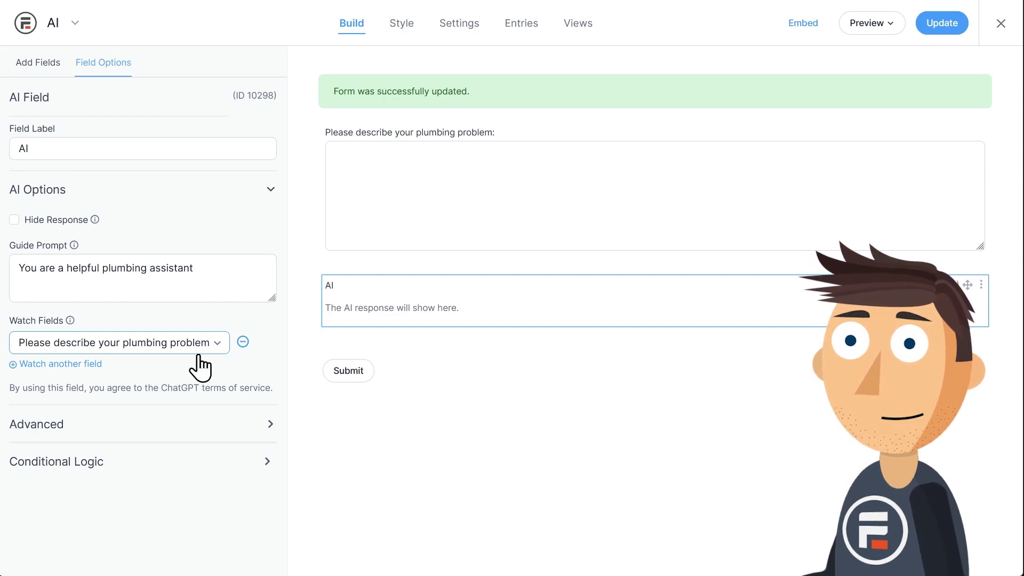
Step: Add an HTML field reading 'Still need professional help? Give Plumb Co a call at' plus the phone number
{"action": "left_click", "coordinate": [43, 75]}
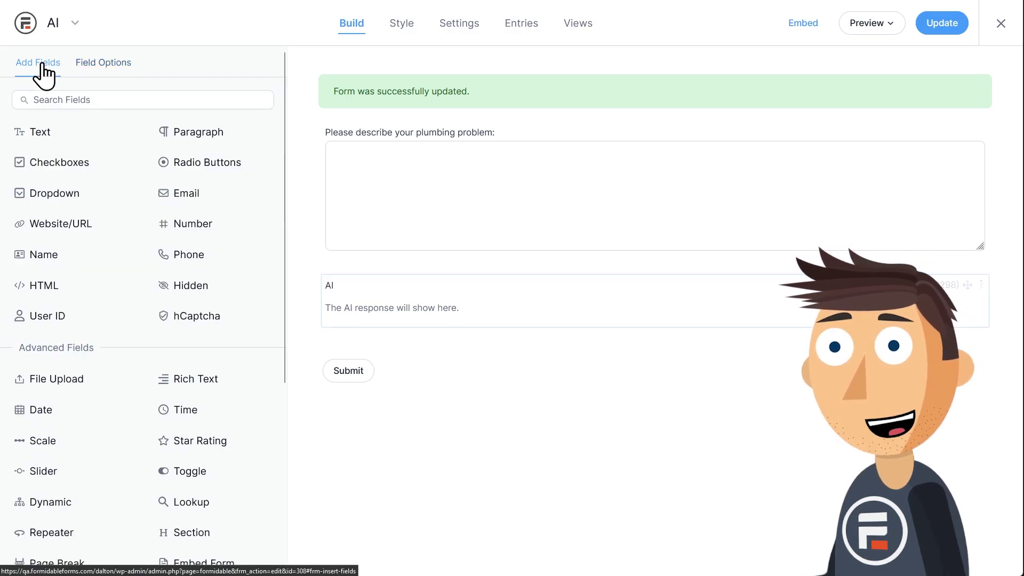
{"action": "left_click", "coordinate": [64, 291]}
{"action": "left_click", "coordinate": [574, 415]}
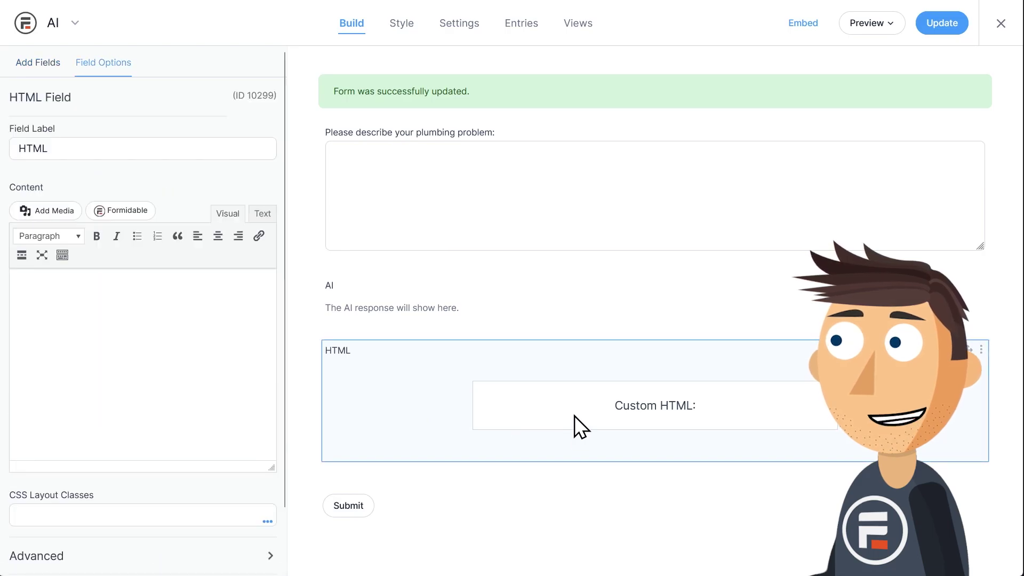
{"action": "left_click", "coordinate": [223, 319]}
{"action": "type", "text": "Still need professional help?"}
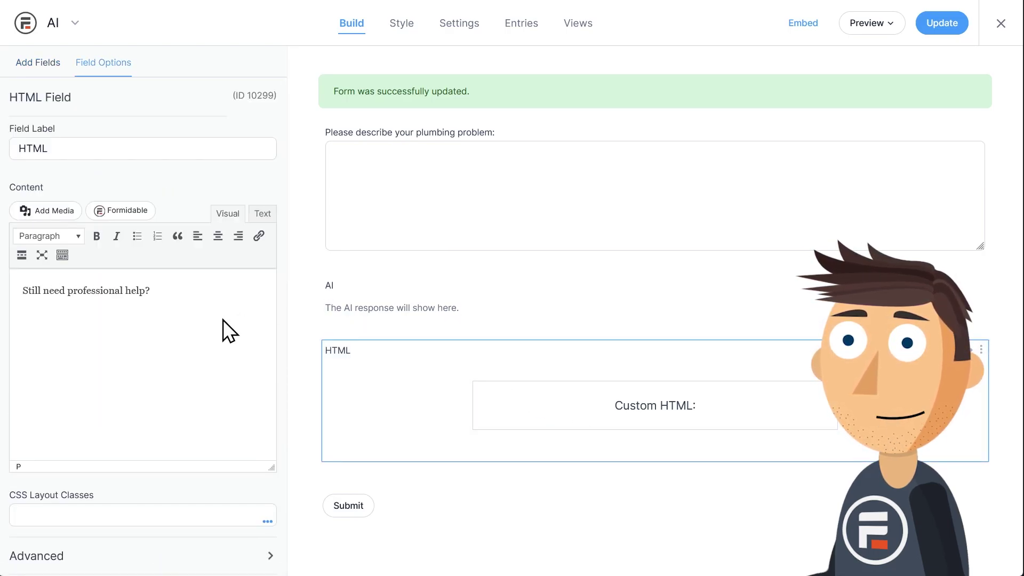
{"action": "type", "text": " Give Plumb Co a call at"}
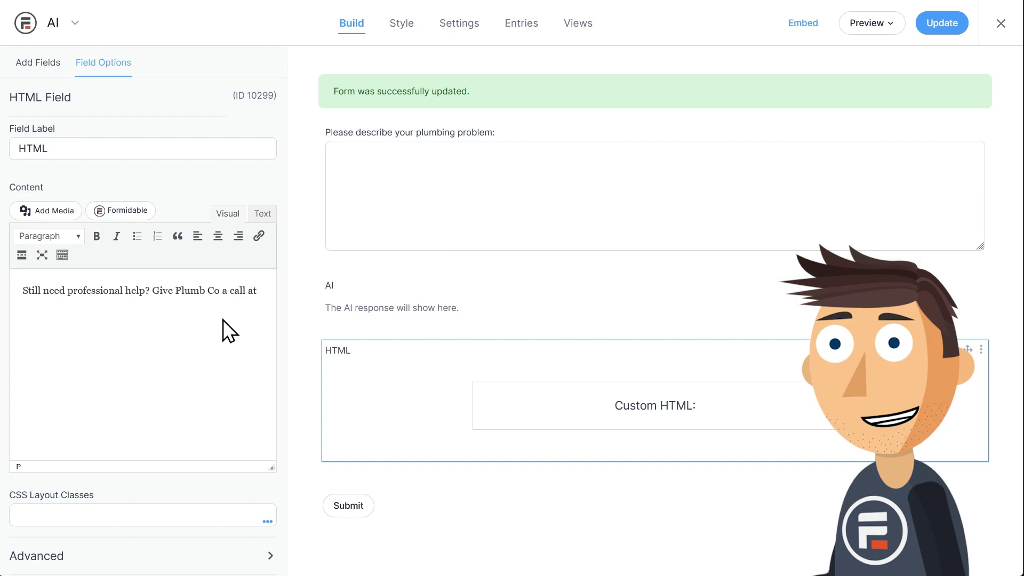
{"action": "type", "text": " 555-555-5555"}
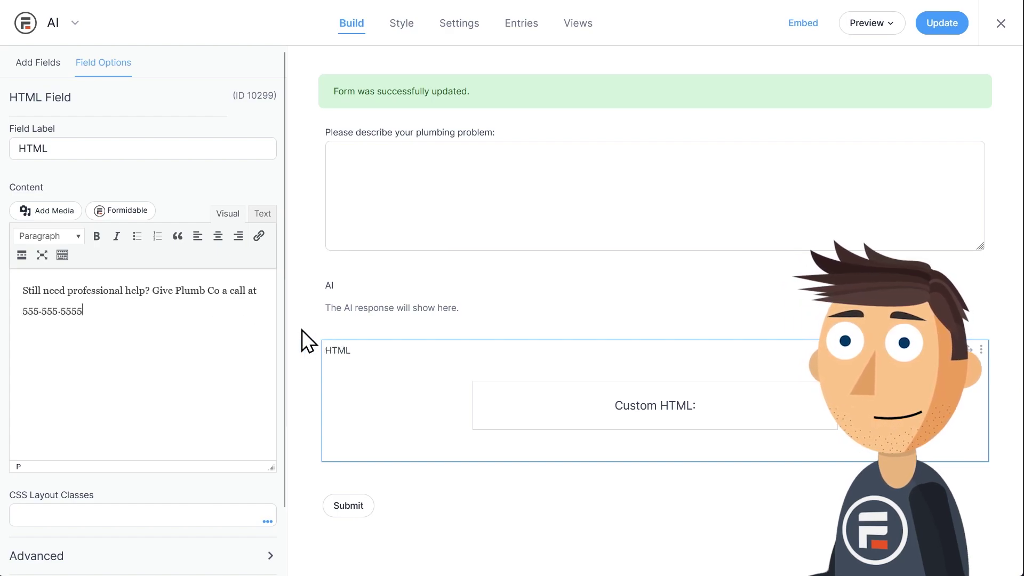
{"action": "scroll", "coordinate": [200, 337], "scroll_direction": "down", "scroll_amount": 2}
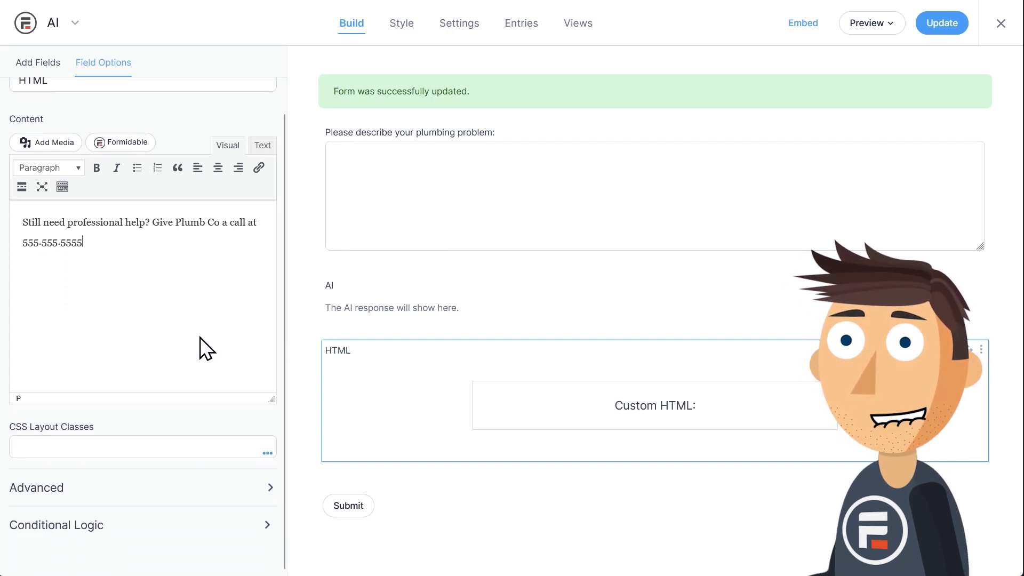
Step: Give the HTML field conditional logic: show it only if AI is not equal to blank
{"action": "left_click", "coordinate": [160, 544]}
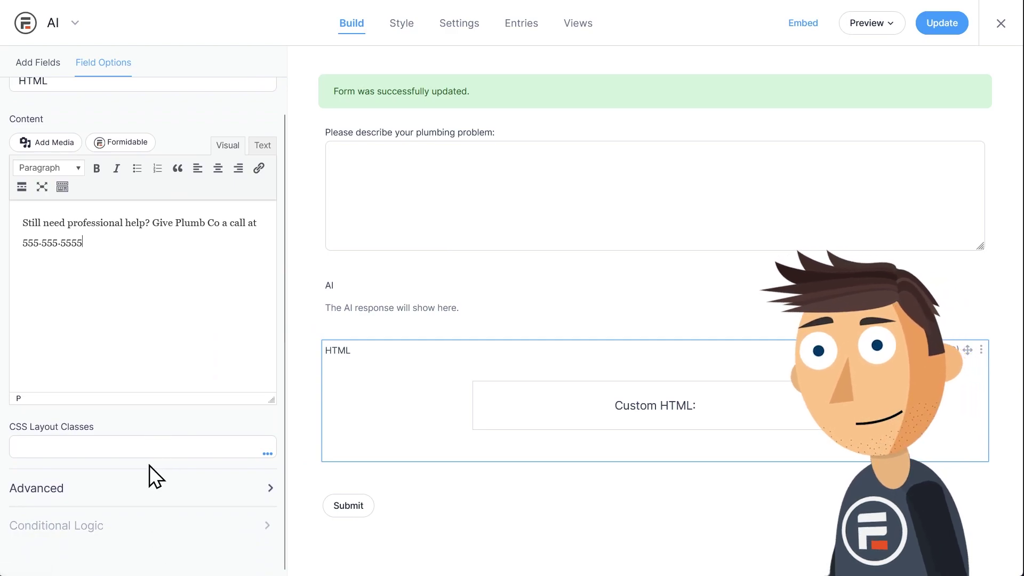
{"action": "scroll", "coordinate": [176, 421], "scroll_direction": "down", "scroll_amount": 2}
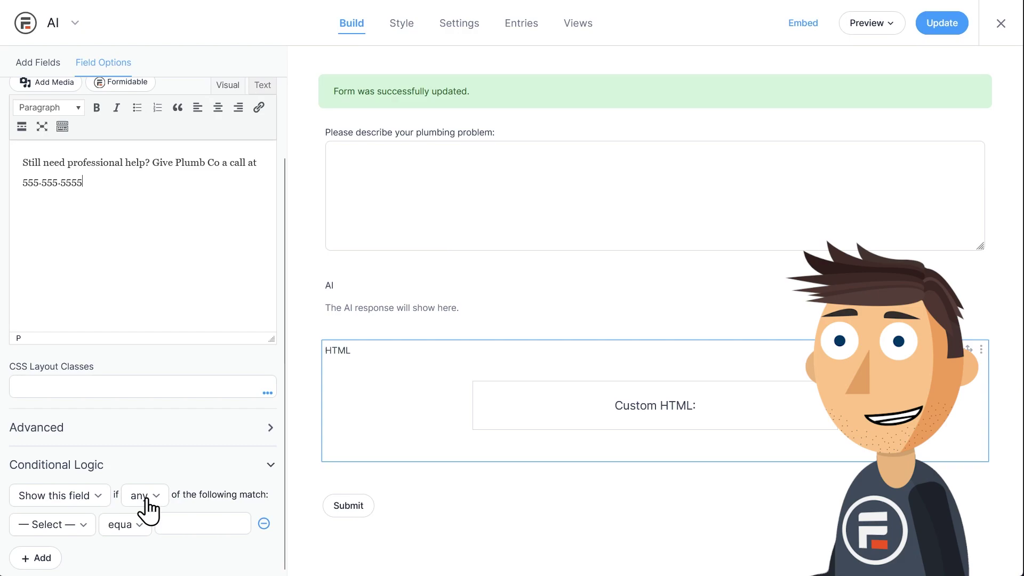
{"action": "left_click", "coordinate": [86, 525]}
{"action": "left_click", "coordinate": [75, 504]}
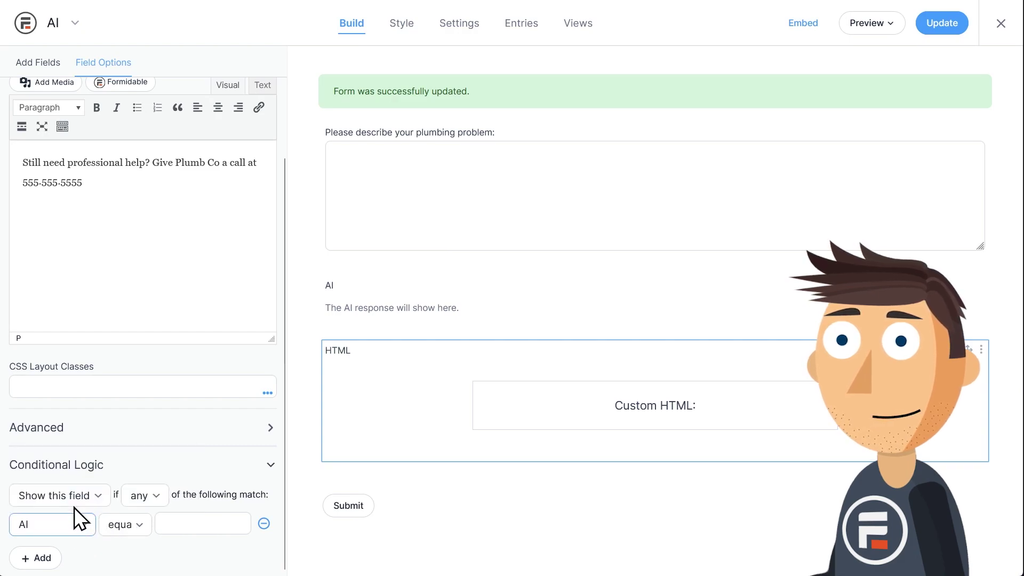
{"action": "left_click", "coordinate": [121, 530]}
{"action": "left_click", "coordinate": [137, 378]}
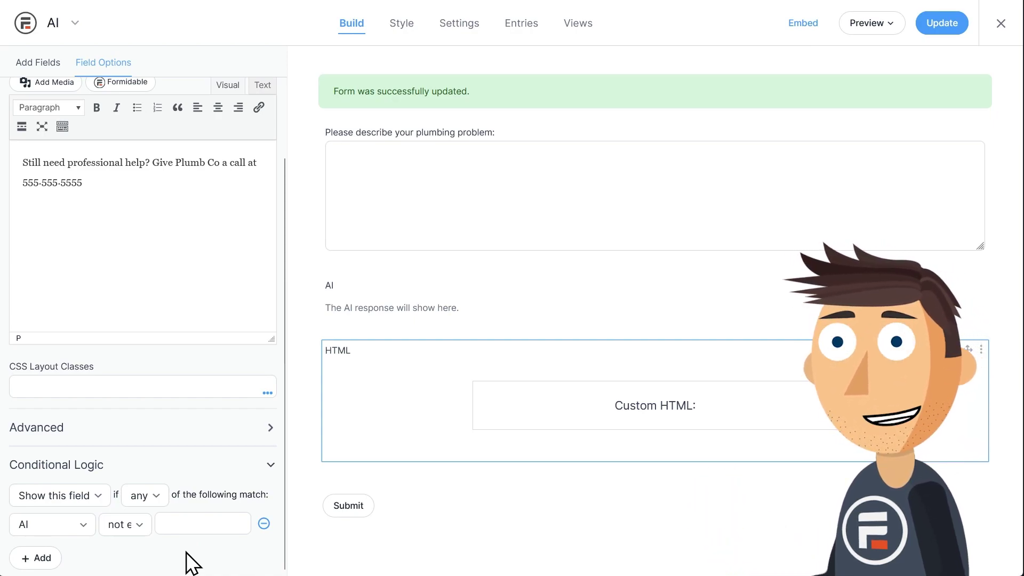
Step: Save, preview the form in theme, and submit 'My sink is clogged.' to read the AI advice
{"action": "left_click", "coordinate": [954, 24]}
{"action": "left_click", "coordinate": [885, 26]}
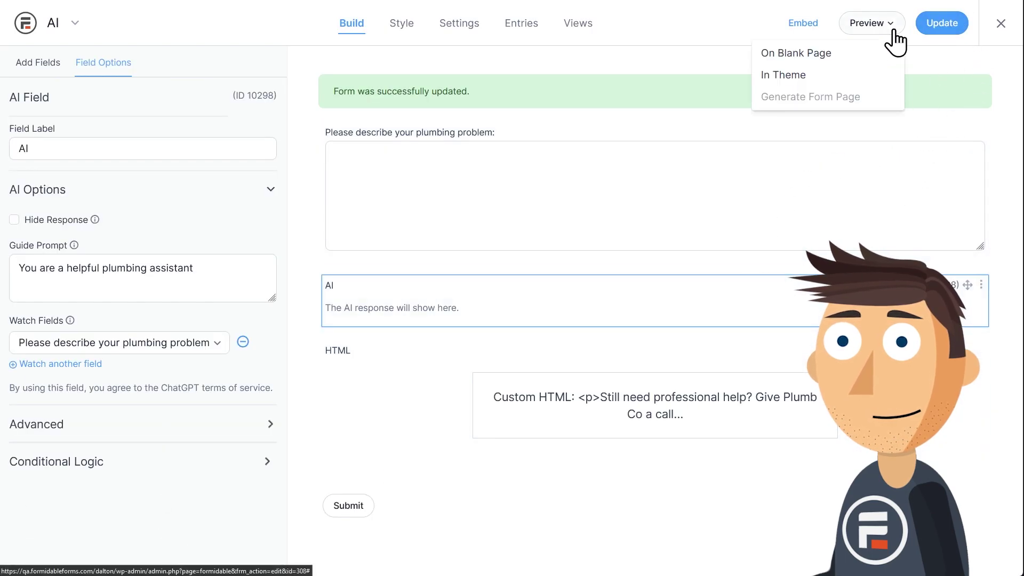
{"action": "left_click", "coordinate": [865, 71]}
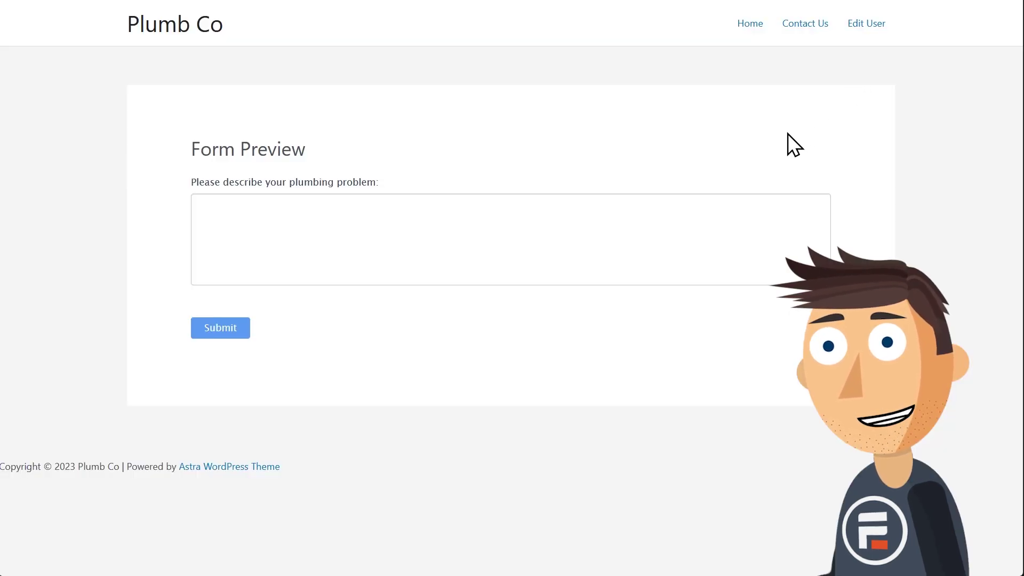
{"action": "left_click", "coordinate": [704, 233]}
{"action": "type", "text": "My sink is clogged."}
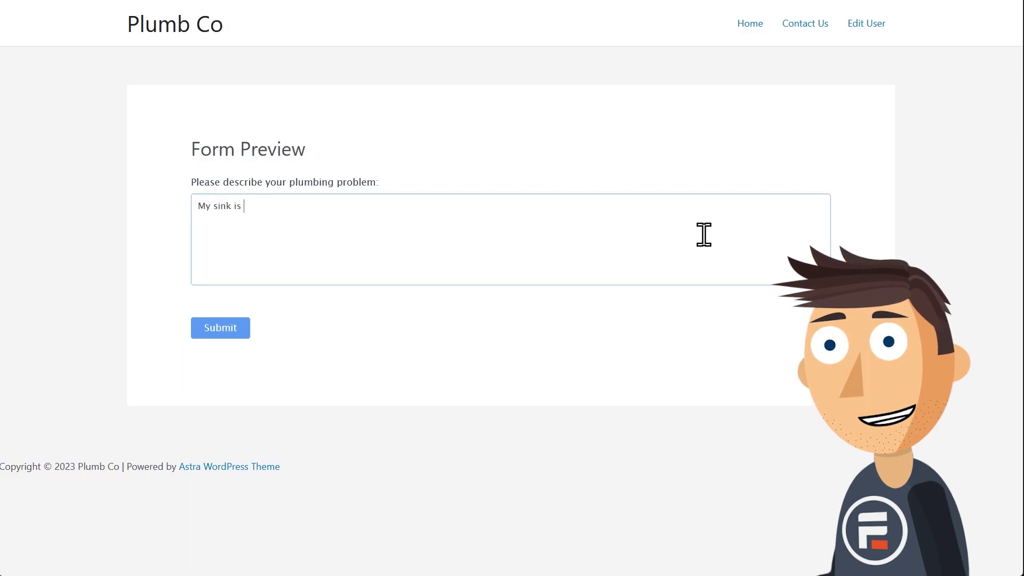
{"action": "left_click", "coordinate": [217, 331]}
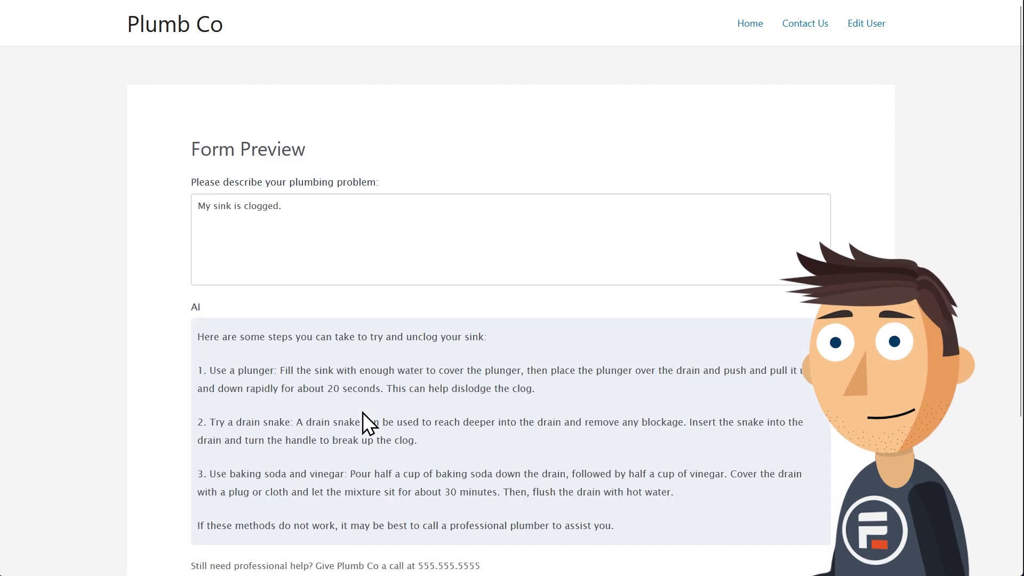
{"action": "scroll", "coordinate": [363, 412], "scroll_direction": "down", "scroll_amount": 1}
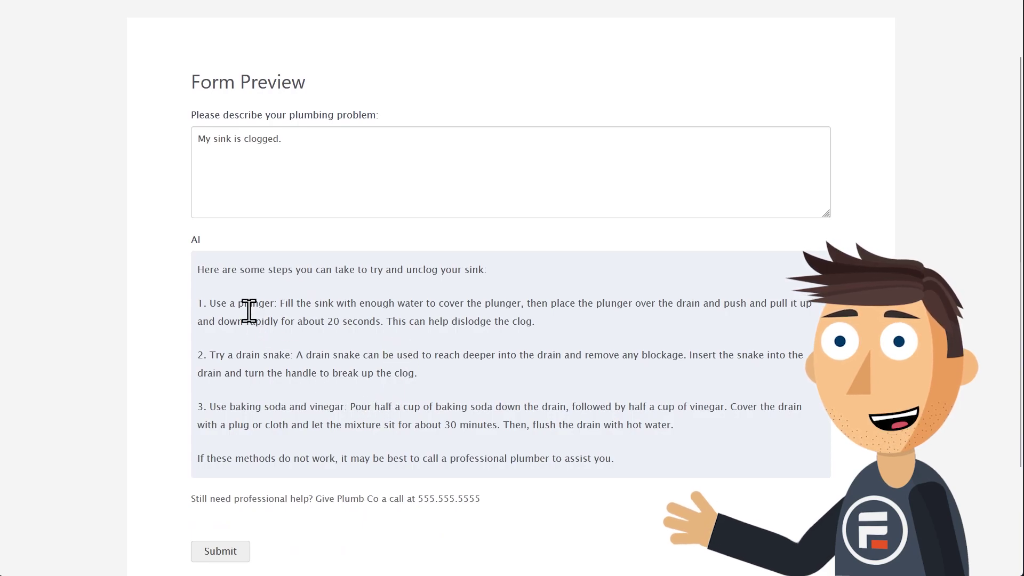
{"action": "scroll", "coordinate": [544, 428], "scroll_direction": "down", "scroll_amount": 1}
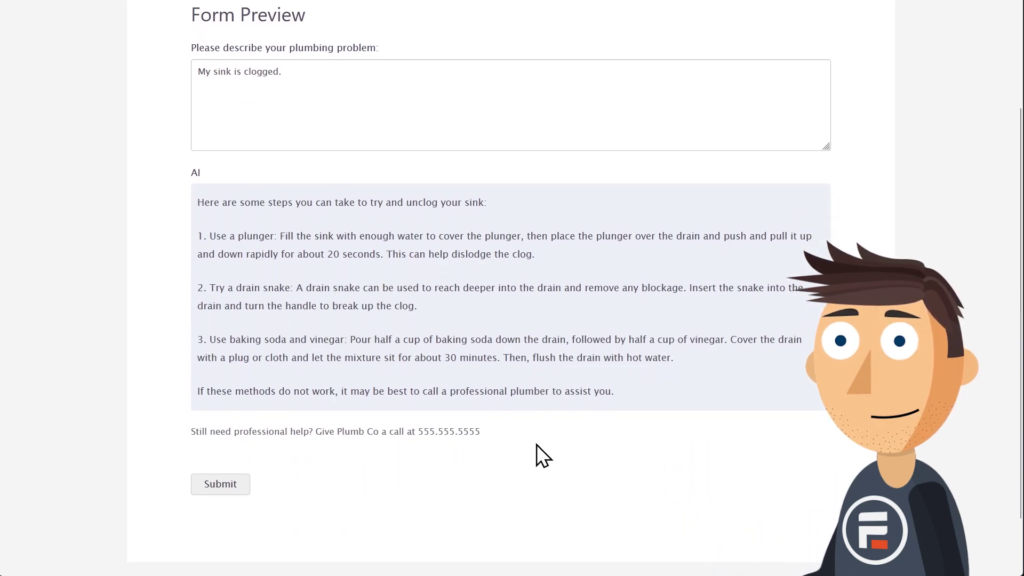
Step: Change the question to 'My drain is clogged.' and submit it again
{"action": "left_click", "coordinate": [229, 70]}
{"action": "double_click", "coordinate": [230, 71]}
{"action": "type", "text": "drain"}
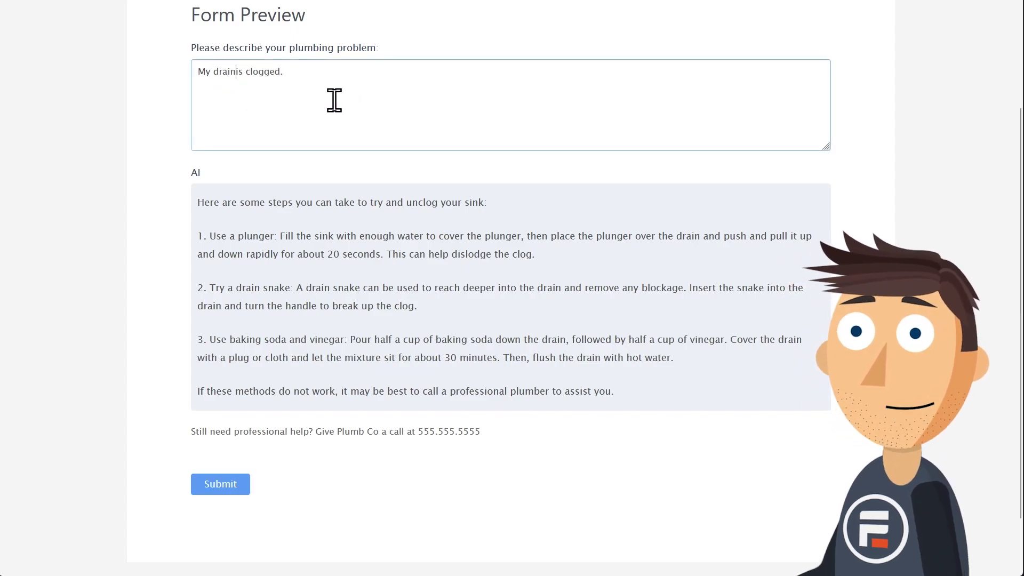
{"action": "left_click", "coordinate": [243, 484]}
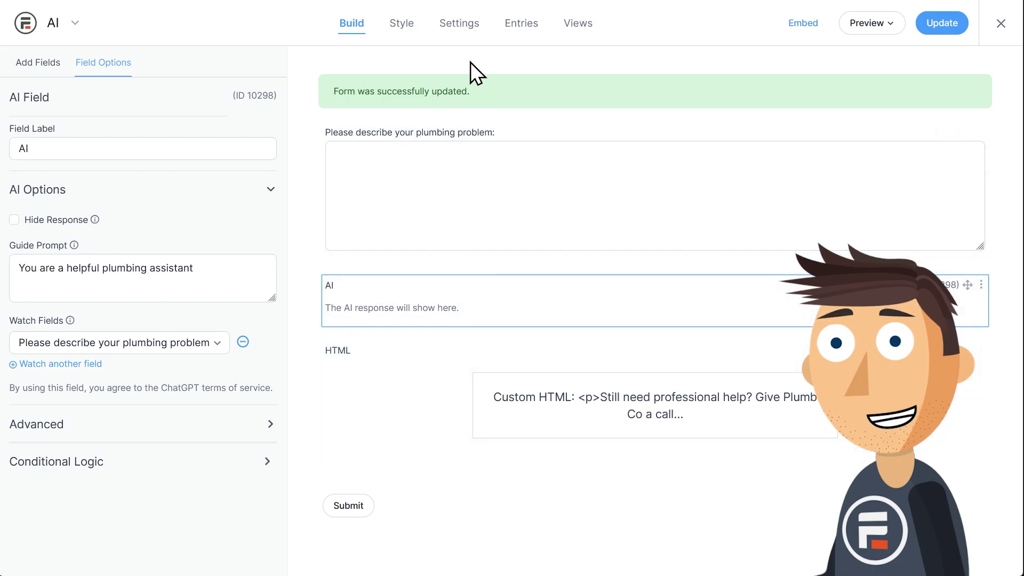
Step: Enable the Start Over button in the form's Buttons settings
{"action": "left_click", "coordinate": [467, 36]}
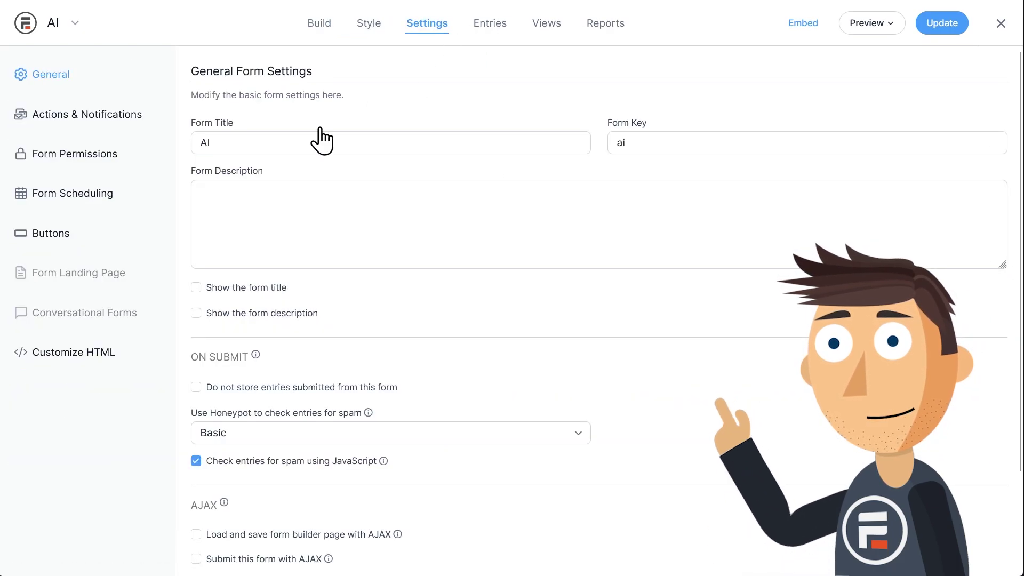
{"action": "left_click", "coordinate": [74, 248]}
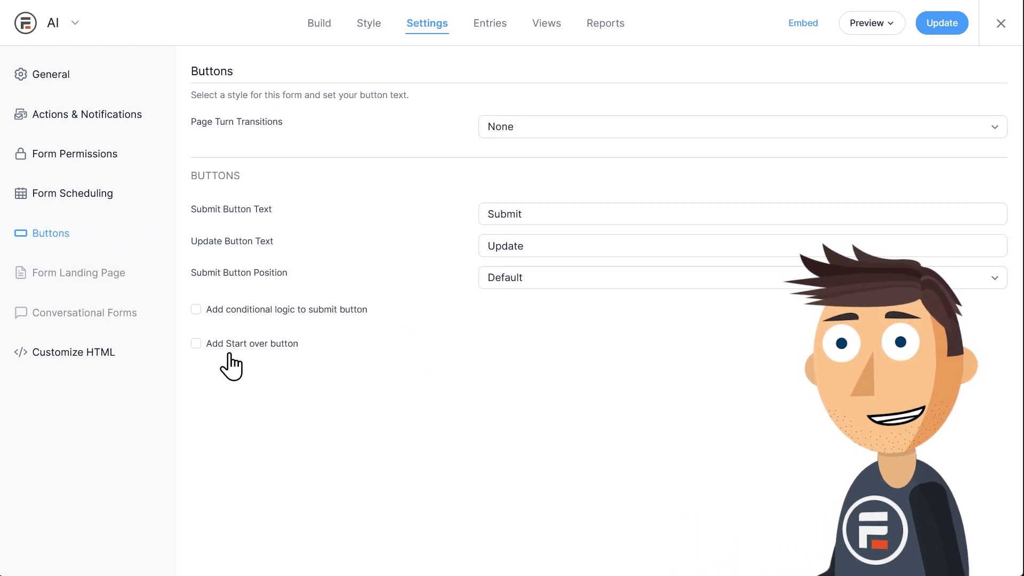
{"action": "left_click", "coordinate": [196, 343]}
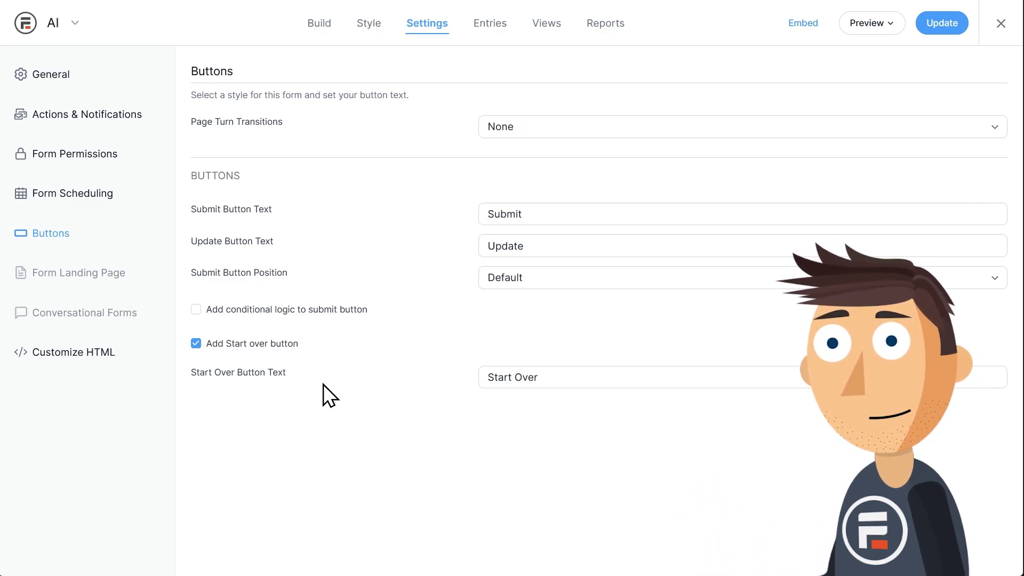
Step: Untick Start Over, hide Submit when AI is not equal to blank, and save
{"action": "left_click", "coordinate": [196, 343]}
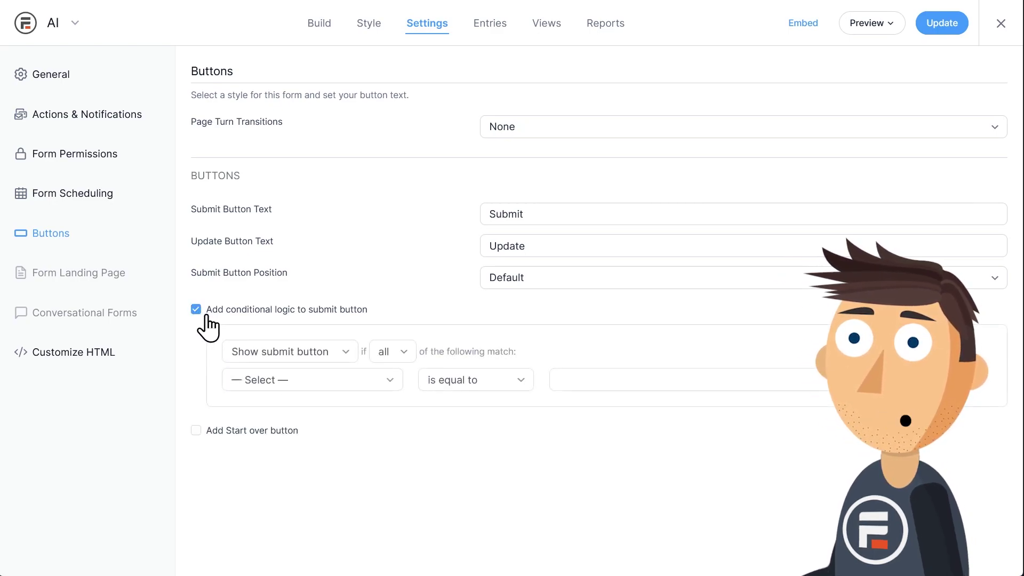
{"action": "left_click", "coordinate": [359, 376]}
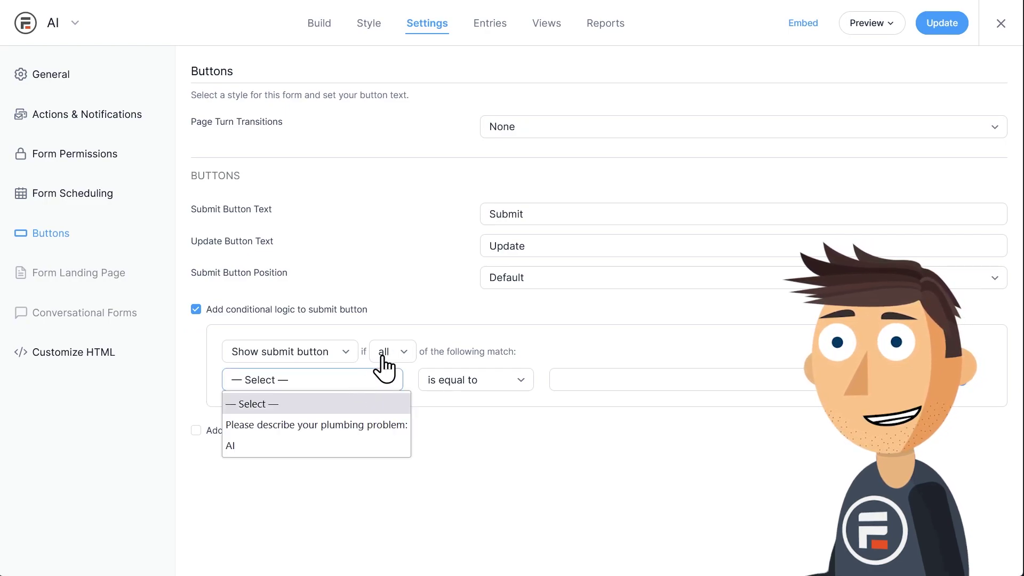
{"action": "left_click", "coordinate": [328, 355]}
{"action": "left_click", "coordinate": [334, 397]}
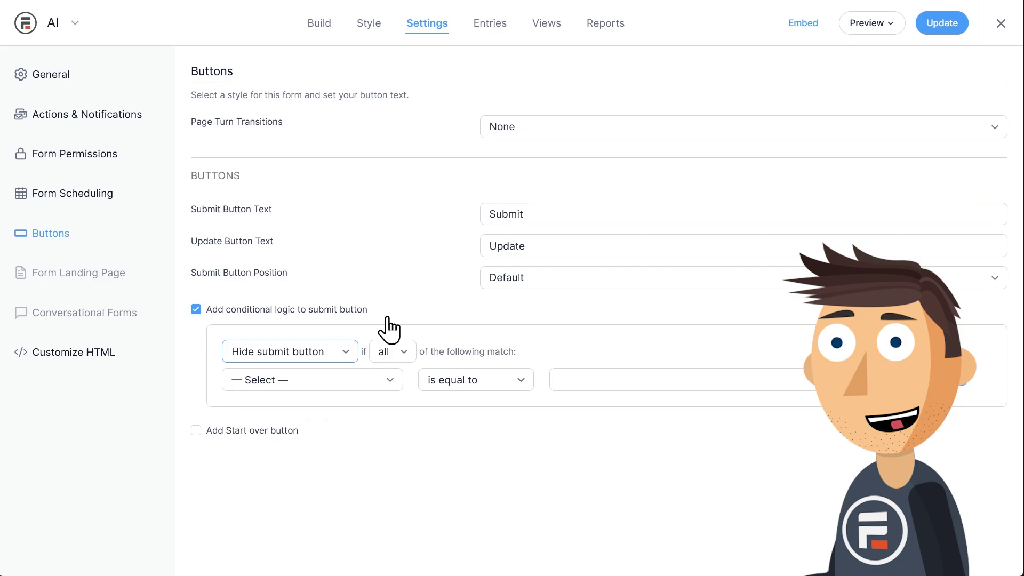
{"action": "left_click", "coordinate": [358, 380]}
{"action": "left_click", "coordinate": [328, 446]}
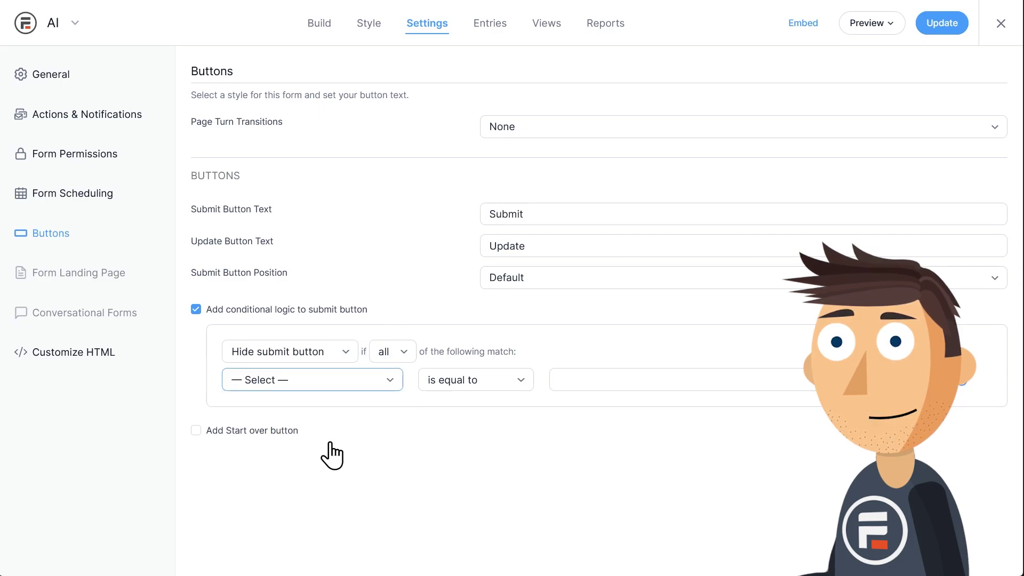
{"action": "left_click", "coordinate": [457, 386]}
{"action": "left_click", "coordinate": [456, 425]}
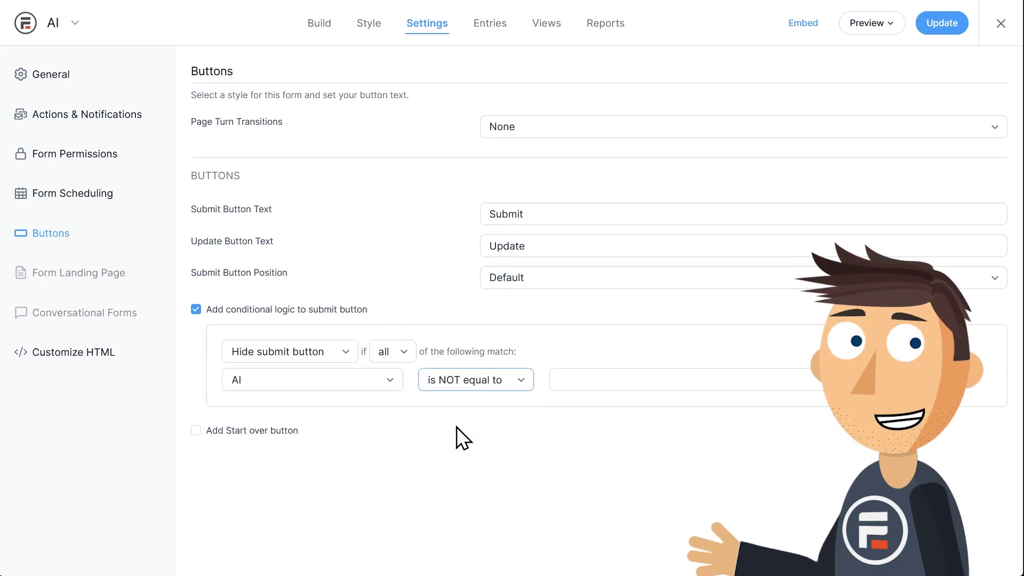
{"action": "left_click", "coordinate": [955, 33]}
{"action": "left_click", "coordinate": [880, 26]}
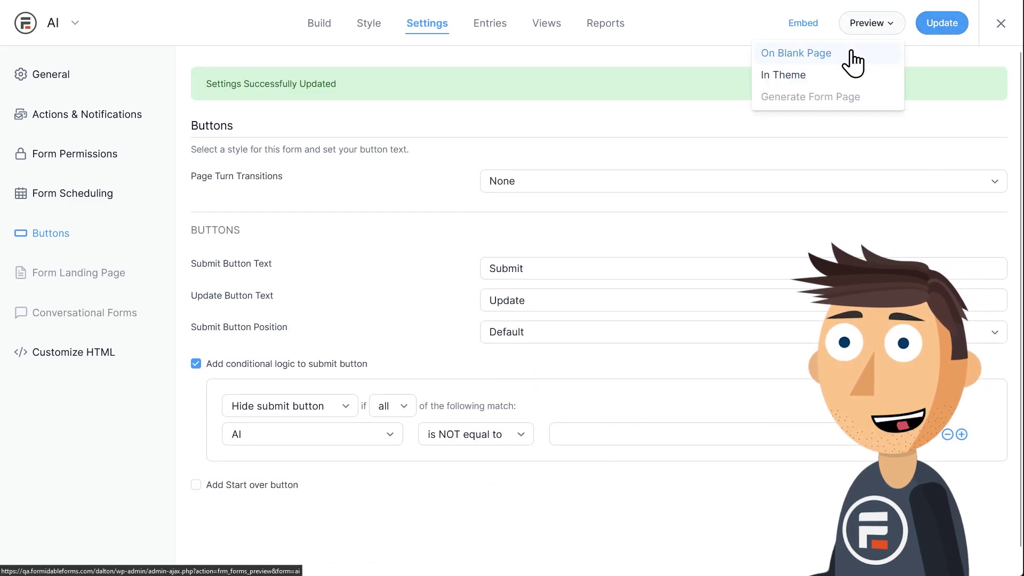
Step: In the theme preview, submit 'My basement has flooded.' and confirm AI advice appears with no Submit button
{"action": "left_click", "coordinate": [837, 73]}
{"action": "left_click", "coordinate": [546, 242]}
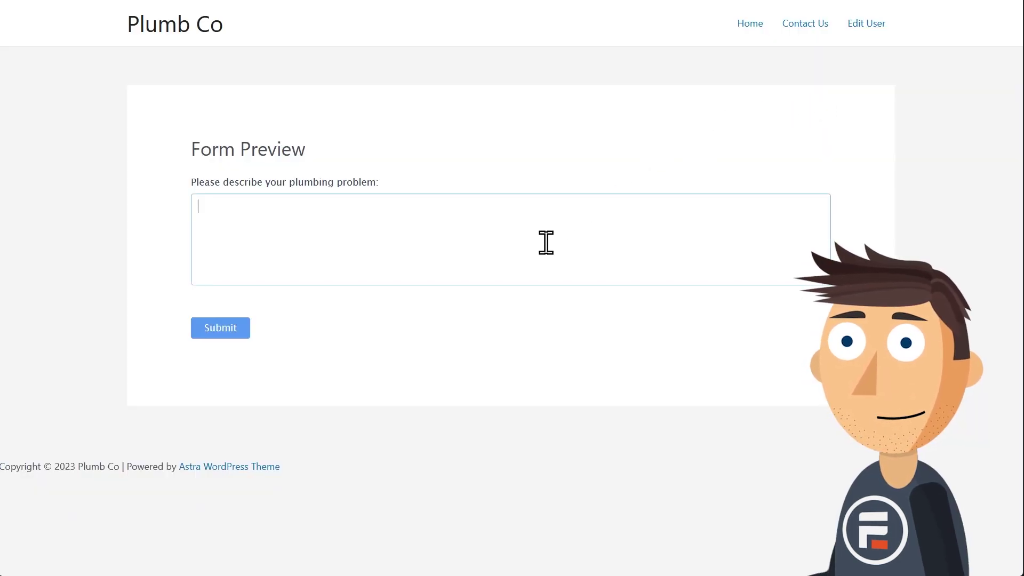
{"action": "type", "text": "My basement has flooded."}
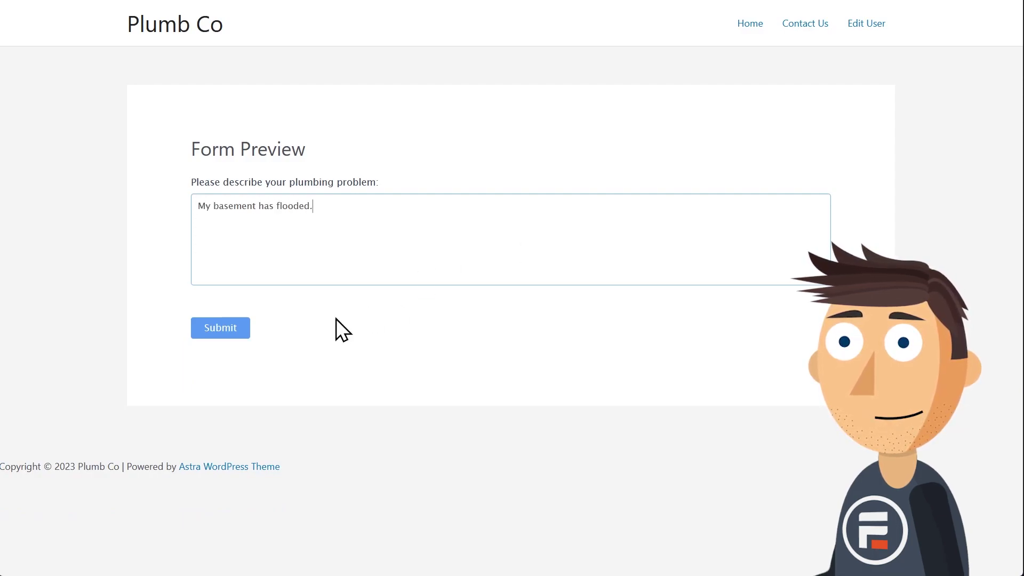
{"action": "left_click", "coordinate": [216, 328]}
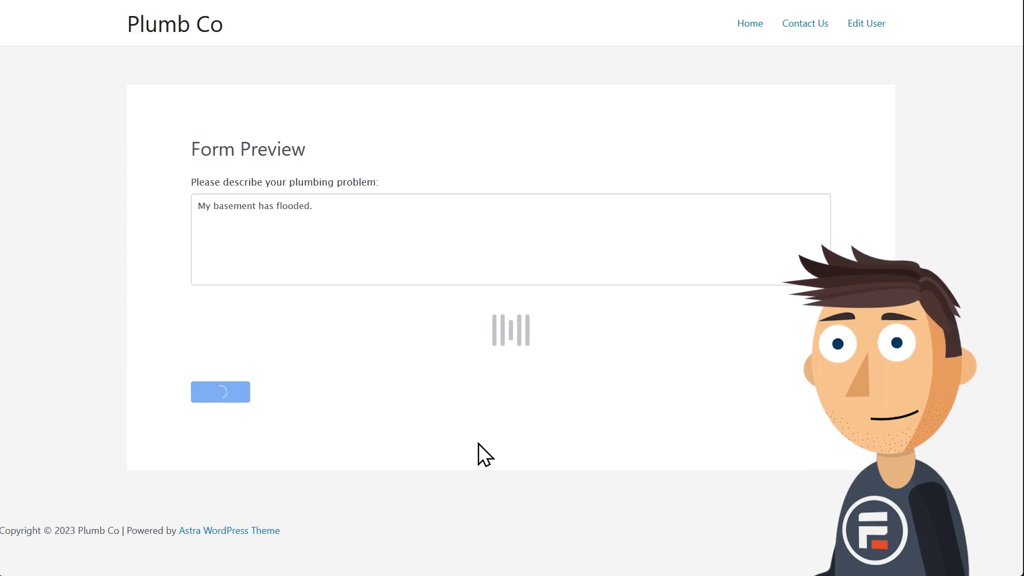
{"action": "scroll", "coordinate": [511, 433], "scroll_direction": "down", "scroll_amount": 3}
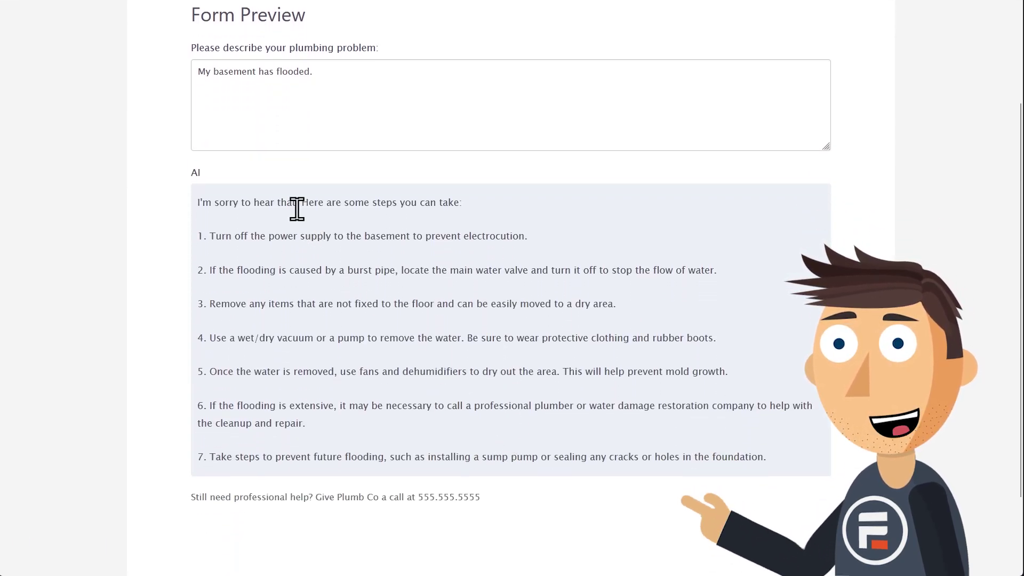
{"action": "scroll", "coordinate": [471, 495], "scroll_direction": "down", "scroll_amount": 2}
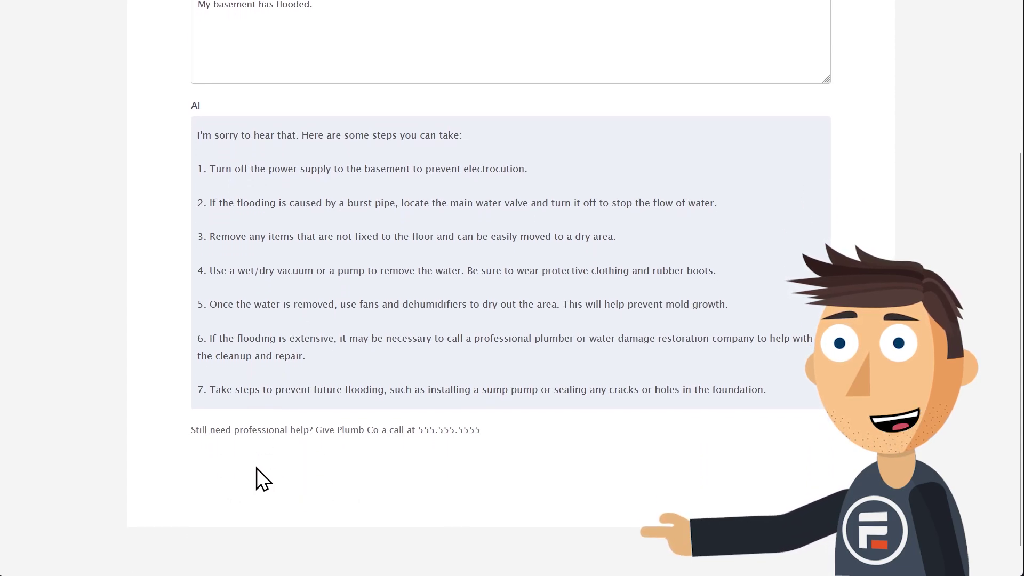